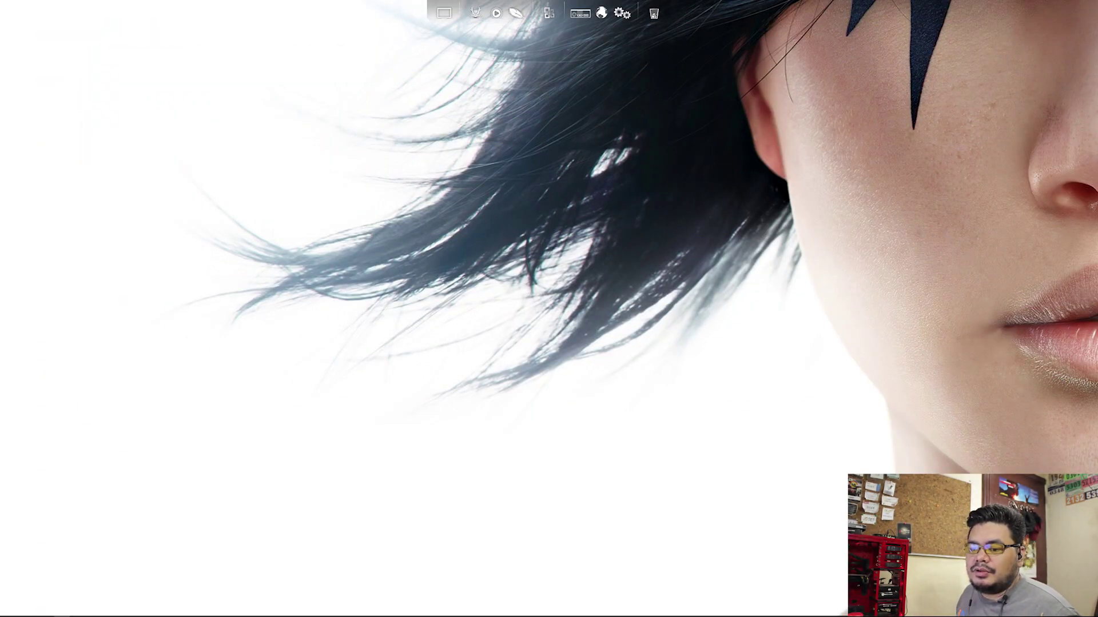
- Search the Steam store for 'wallpap' and open the Wallpaper Engine store page
{"action": "left_click", "coordinate": [63, 614]}
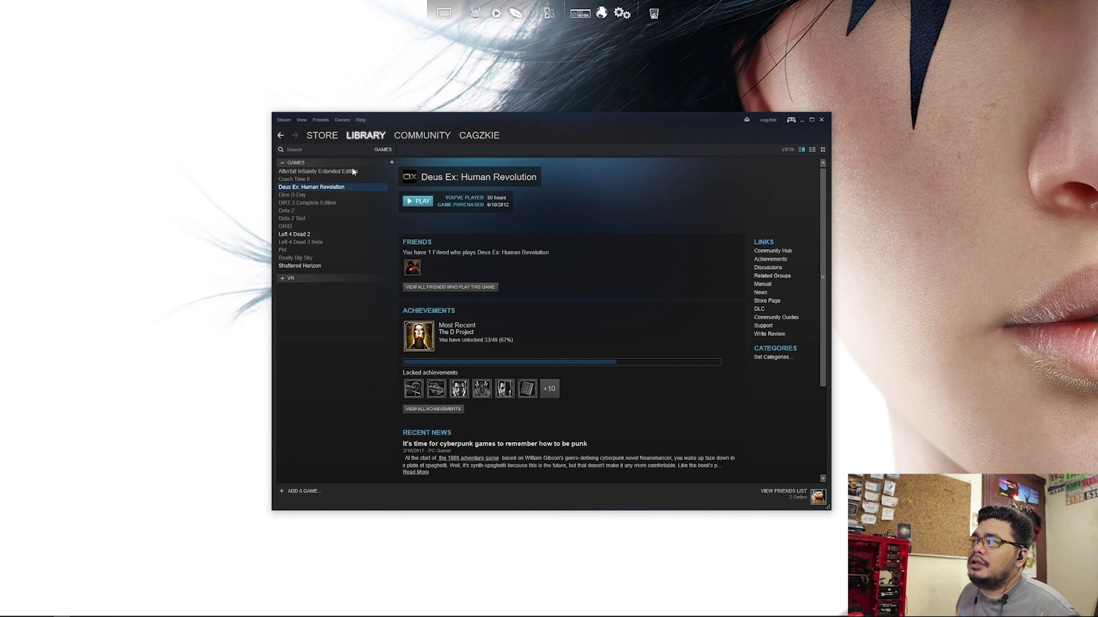
{"action": "left_click", "coordinate": [322, 135]}
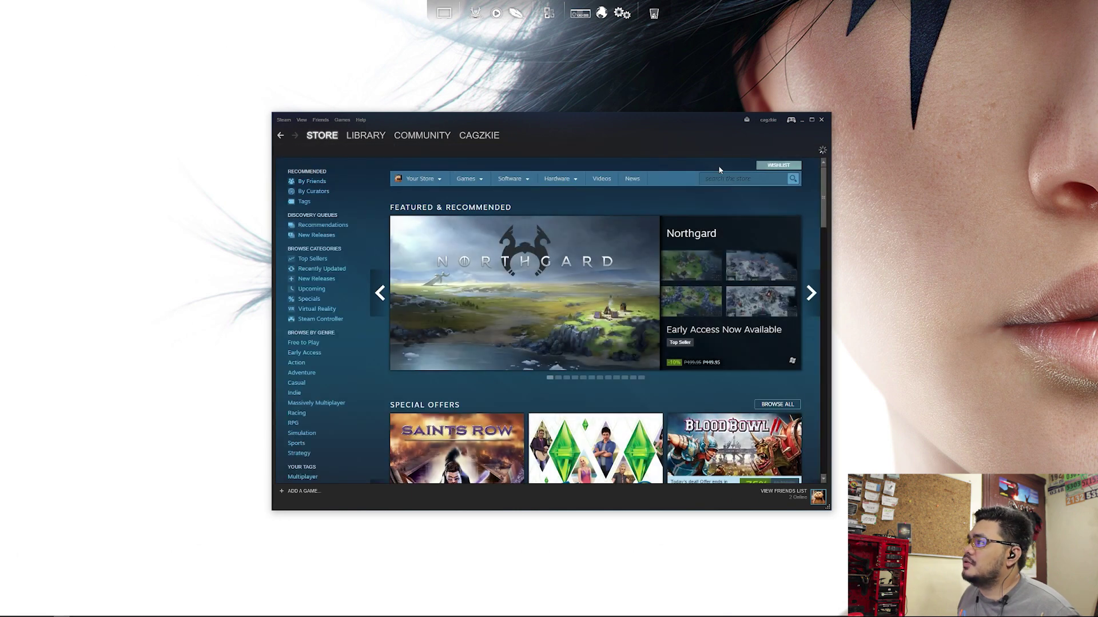
{"action": "left_click", "coordinate": [760, 180]}
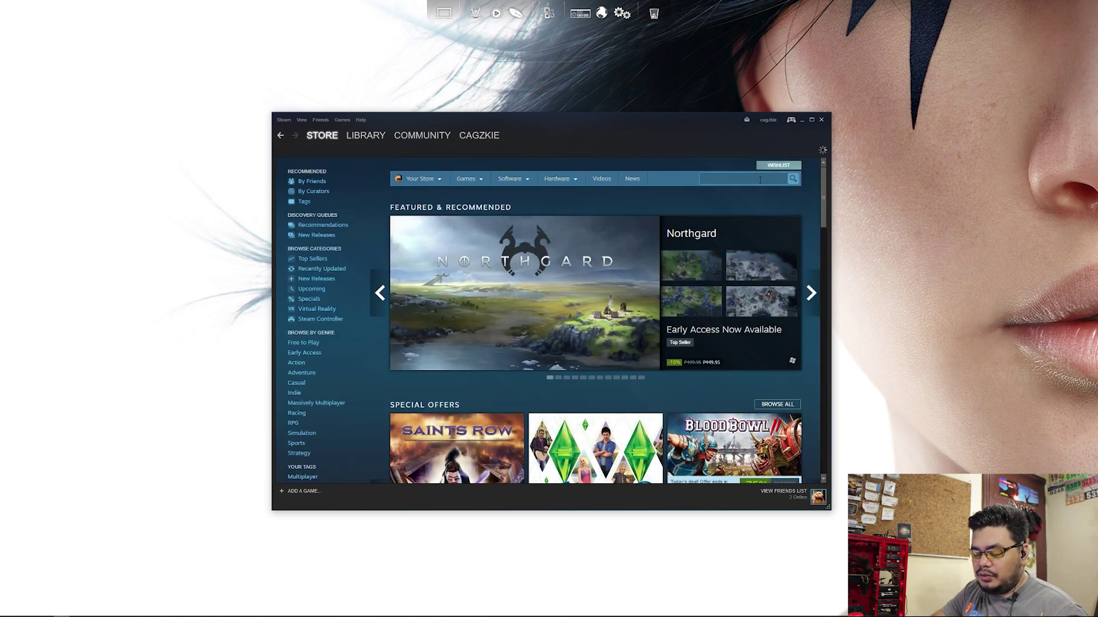
{"action": "type", "text": "wallpa"}
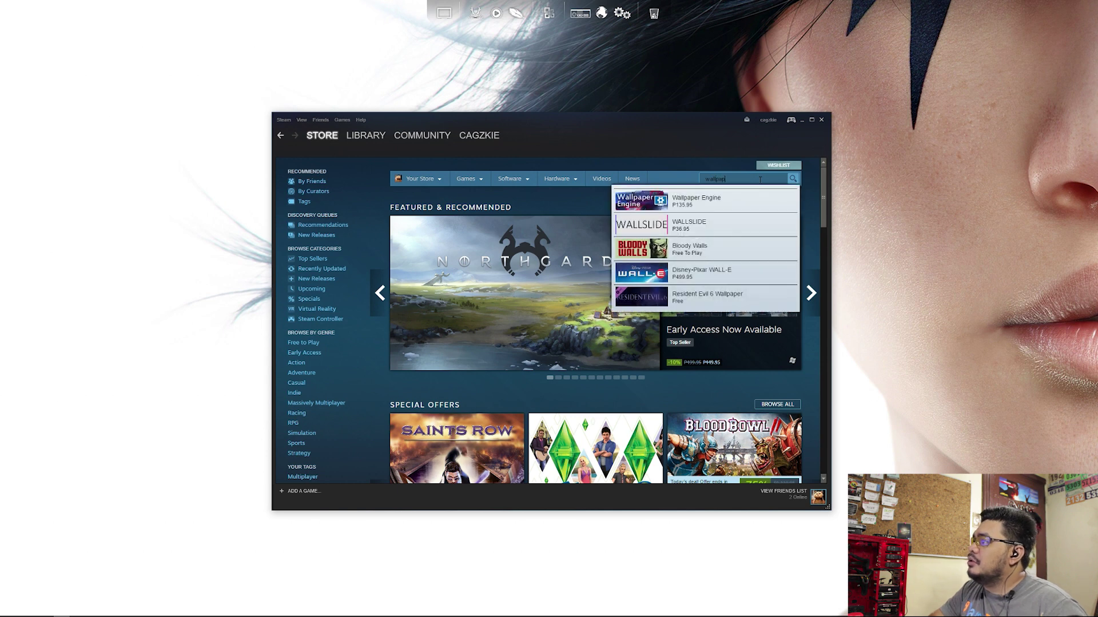
{"action": "type", "text": "p"}
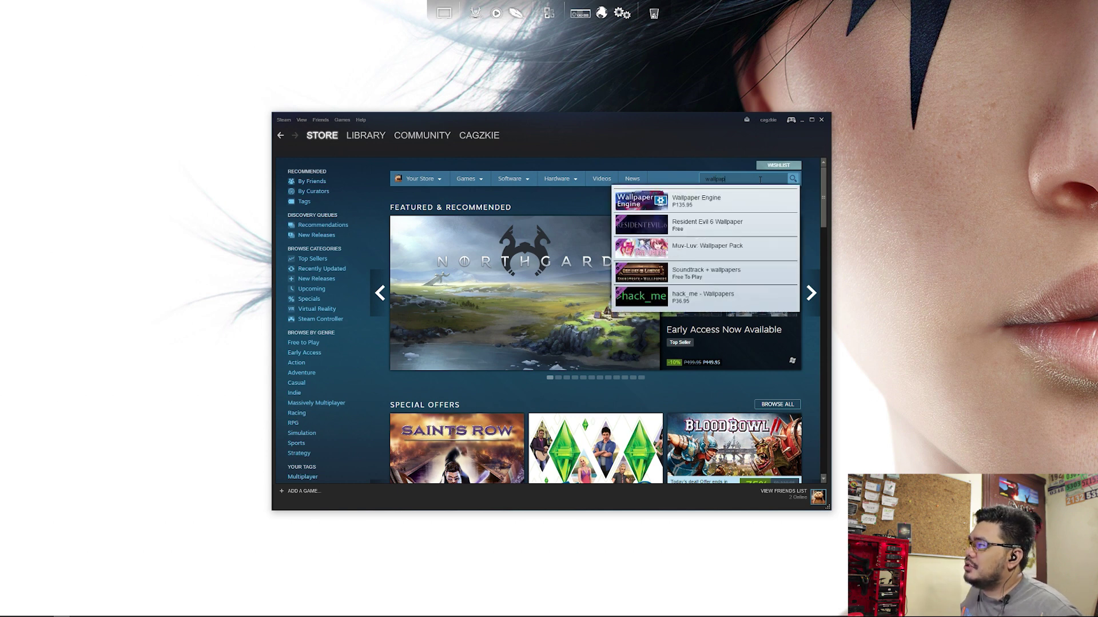
{"action": "left_click", "coordinate": [724, 203]}
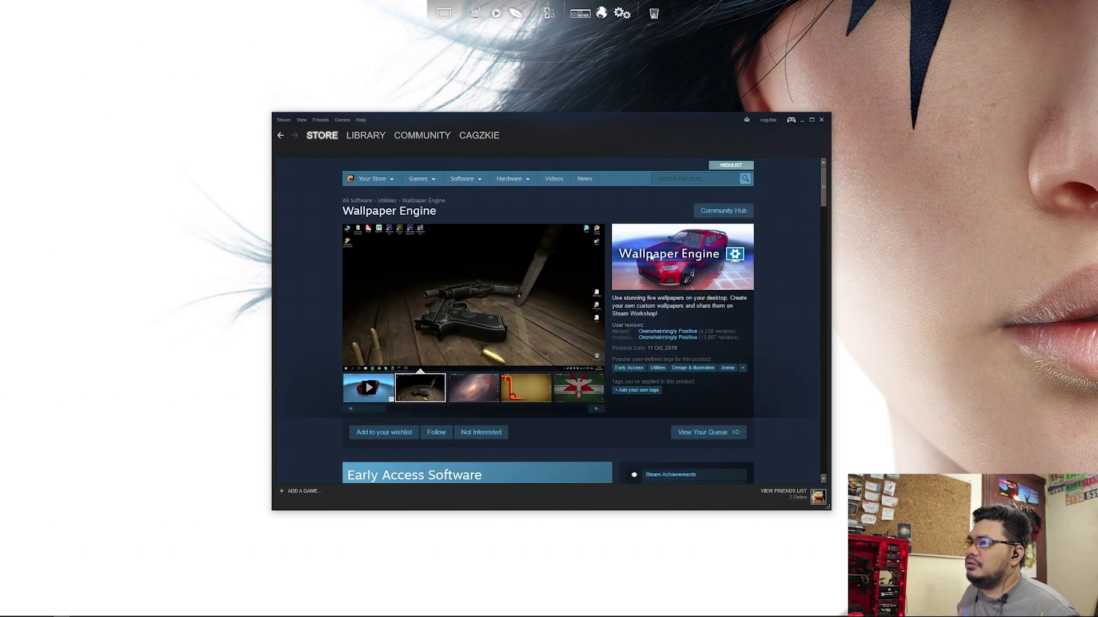
{"action": "scroll", "coordinate": [322, 316], "scroll_direction": "down", "scroll_amount": 4}
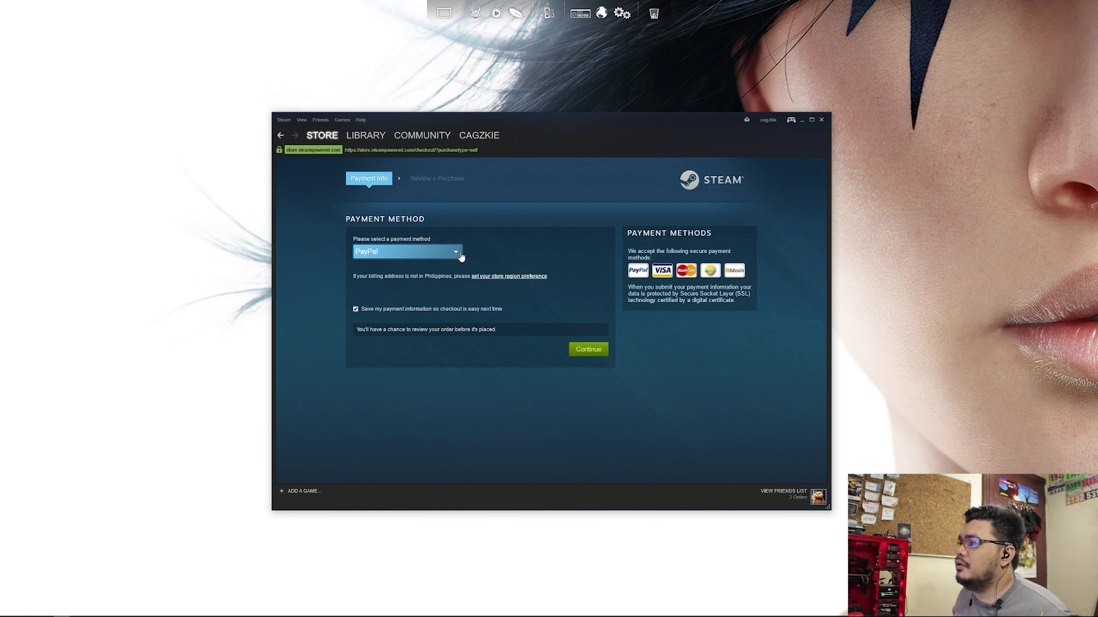
- Switch the checkout's payment method from PayPal to Visa
{"action": "left_click", "coordinate": [461, 257]}
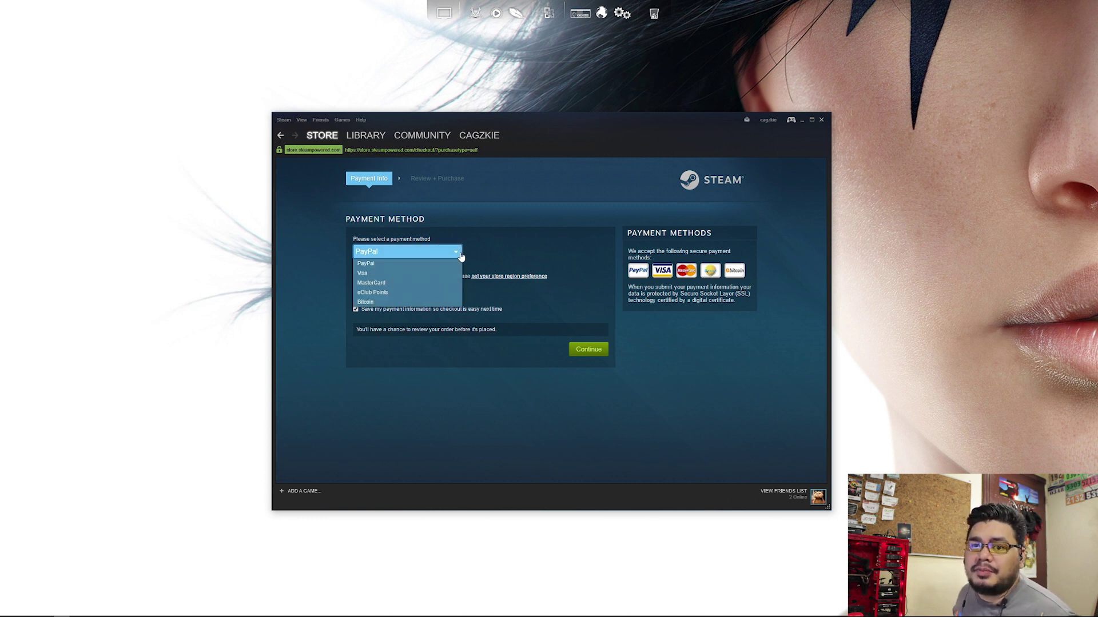
{"action": "left_click", "coordinate": [386, 274]}
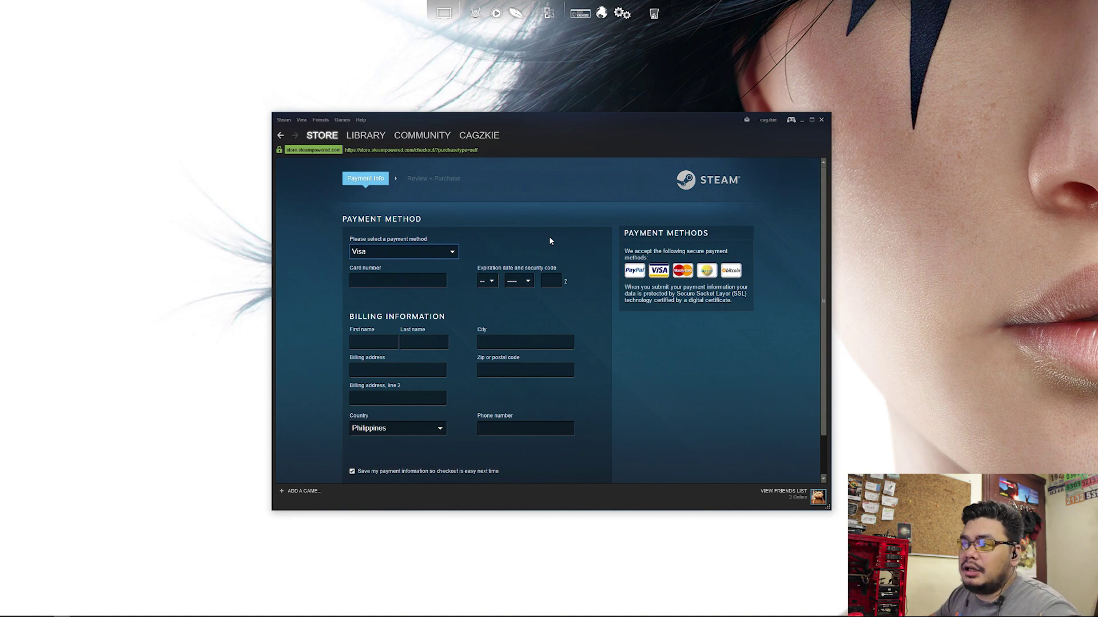
{"action": "scroll", "coordinate": [552, 232], "scroll_direction": "down", "scroll_amount": 1}
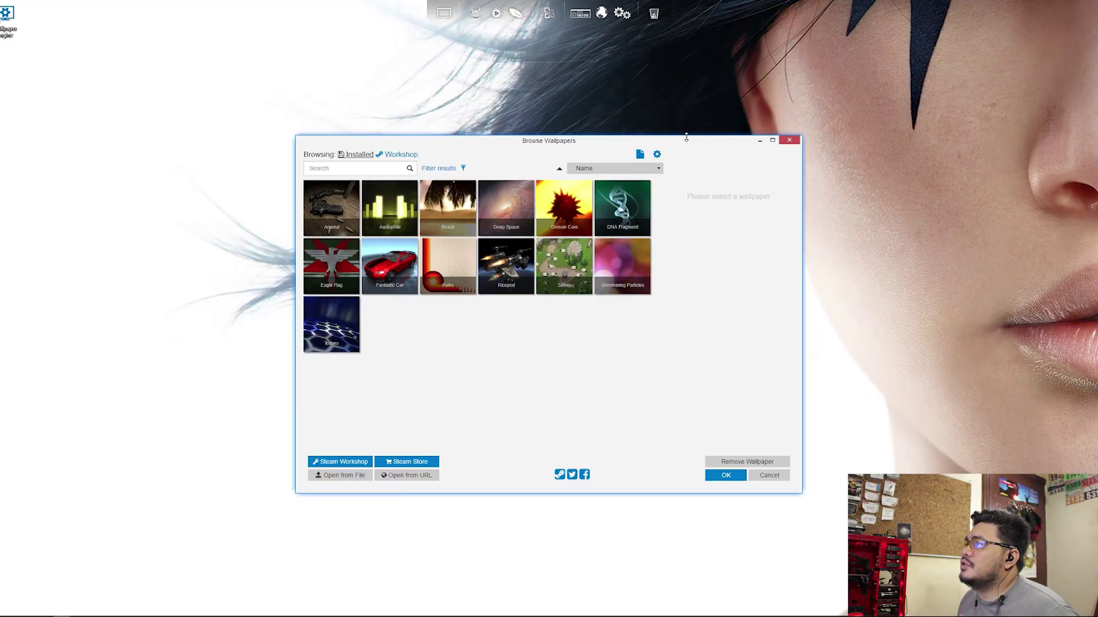
- Preview the Fantastic Car, Beach and Deep Space wallpapers on the desktop
{"action": "left_click_drag", "start_coordinate": [685, 138], "coordinate": [668, 137]}
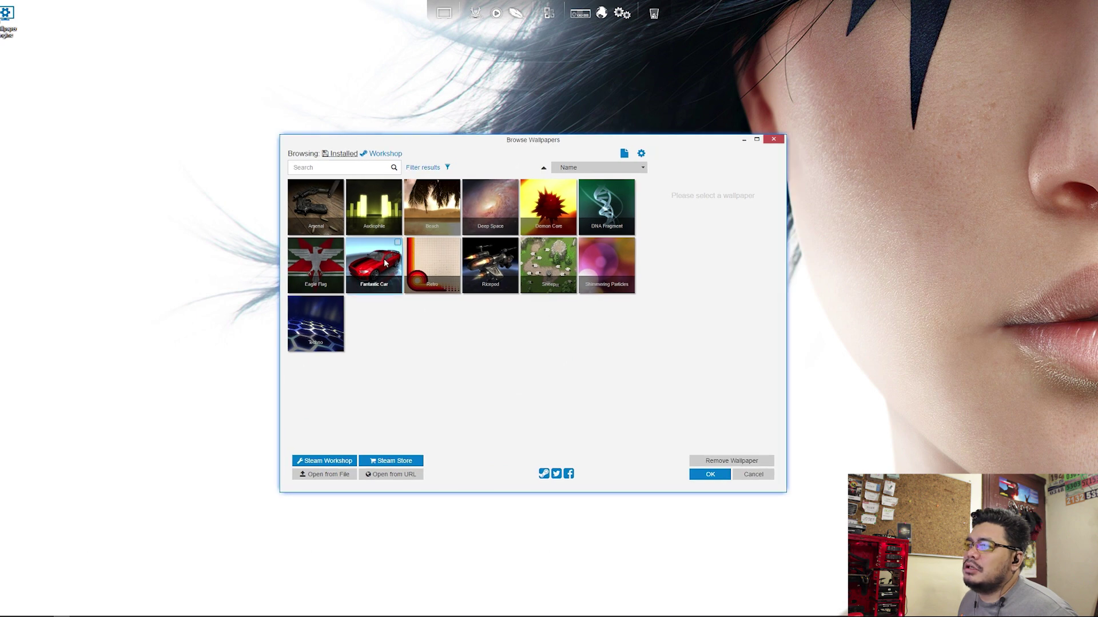
{"action": "left_click", "coordinate": [400, 272]}
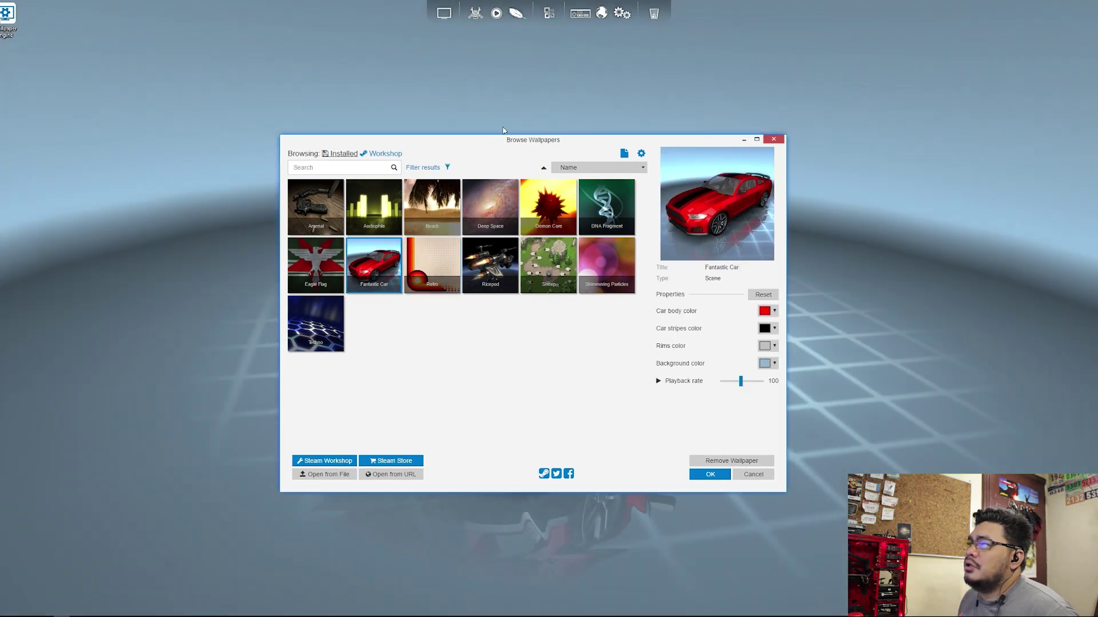
{"action": "left_click_drag", "start_coordinate": [479, 148], "coordinate": [513, 162]}
{"action": "left_click", "coordinate": [467, 229]}
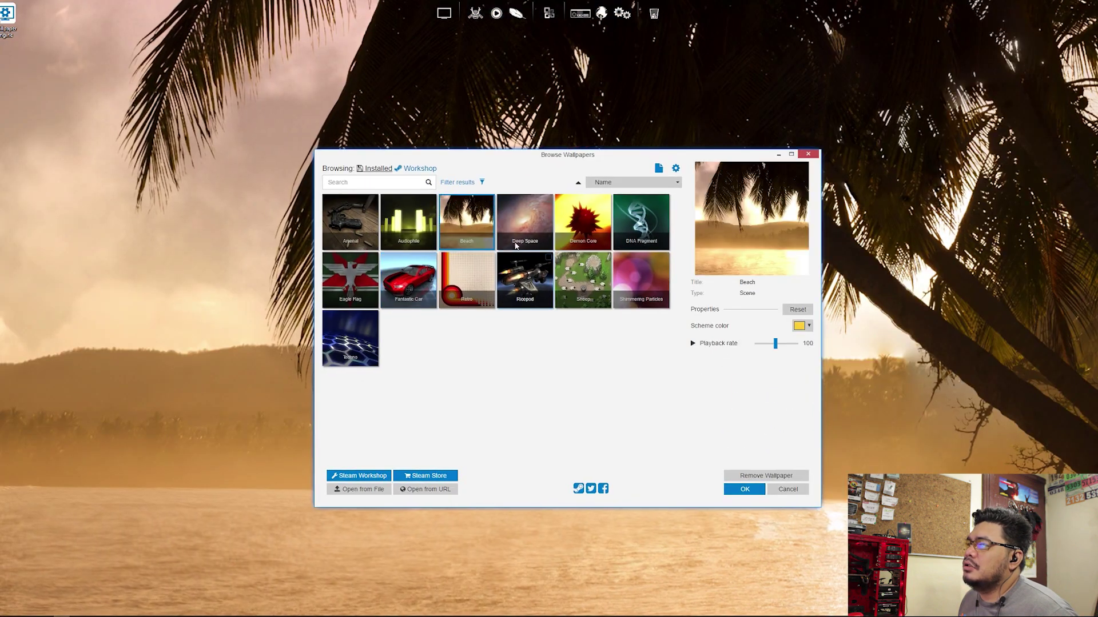
{"action": "left_click", "coordinate": [521, 230]}
- Apply the green Audiophile wallpaper and close the browser with OK
{"action": "left_click_drag", "start_coordinate": [522, 152], "coordinate": [554, 124]}
{"action": "left_click", "coordinate": [437, 192]}
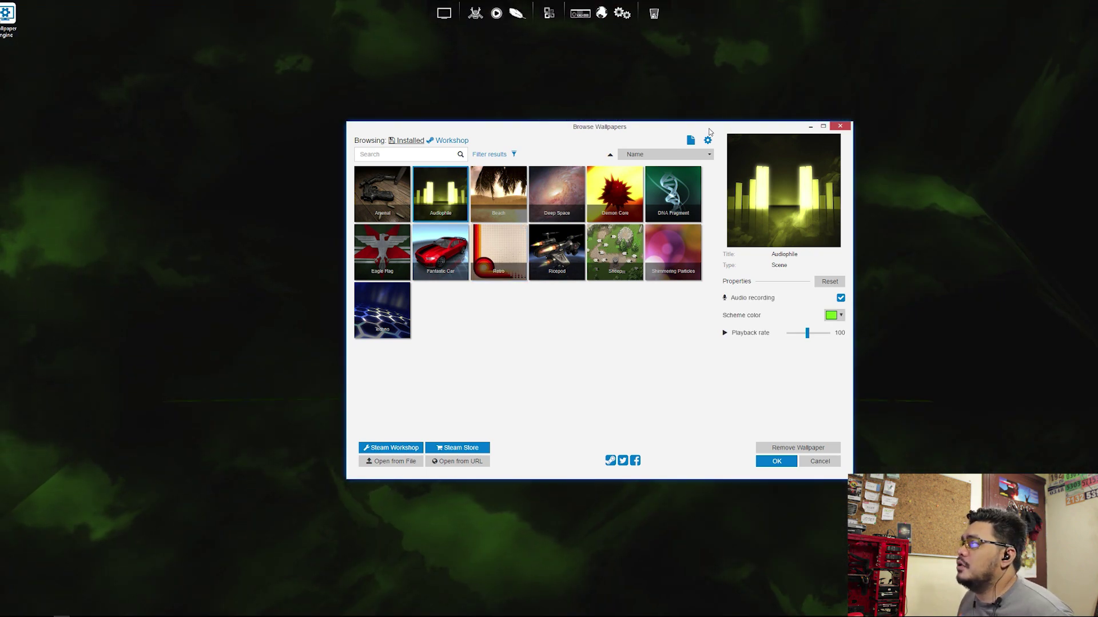
{"action": "left_click_drag", "start_coordinate": [709, 131], "coordinate": [682, 159]}
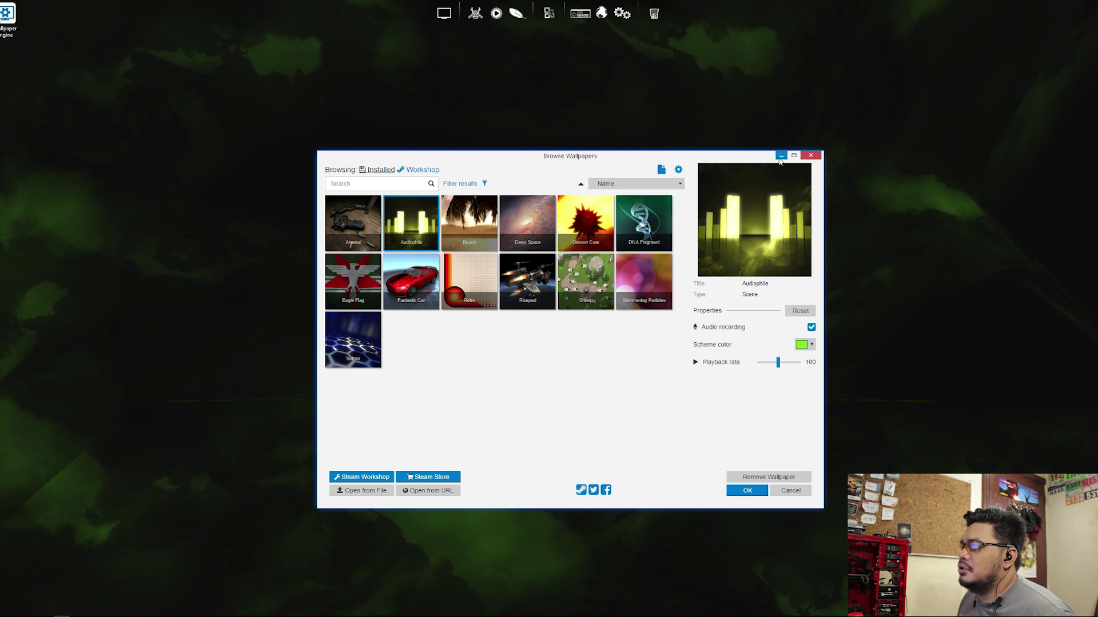
{"action": "left_click", "coordinate": [747, 491]}
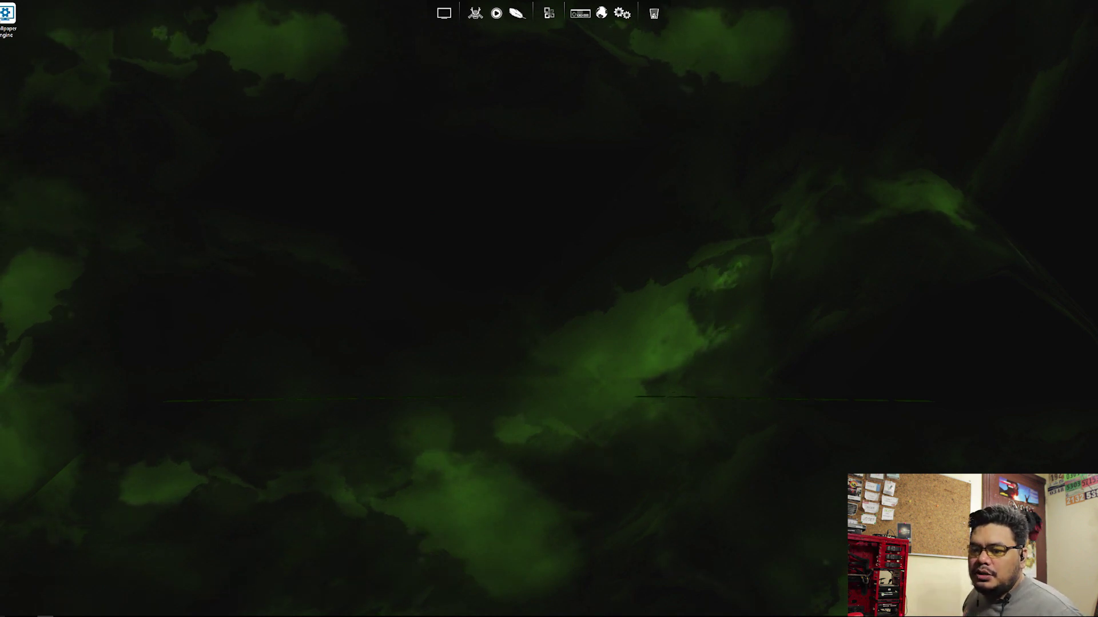
- Get the TLK ABT LV track playing in SoundCloud, minimize it, and return to the wallpaper browser
{"action": "left_click", "coordinate": [59, 581]}
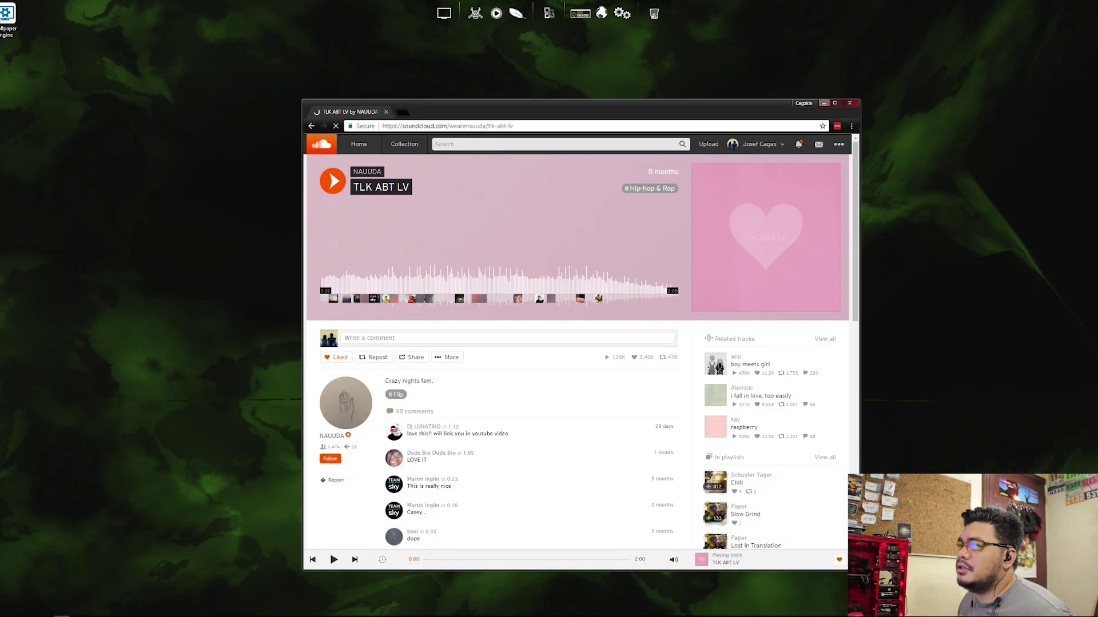
{"action": "key", "text": "super+d"}
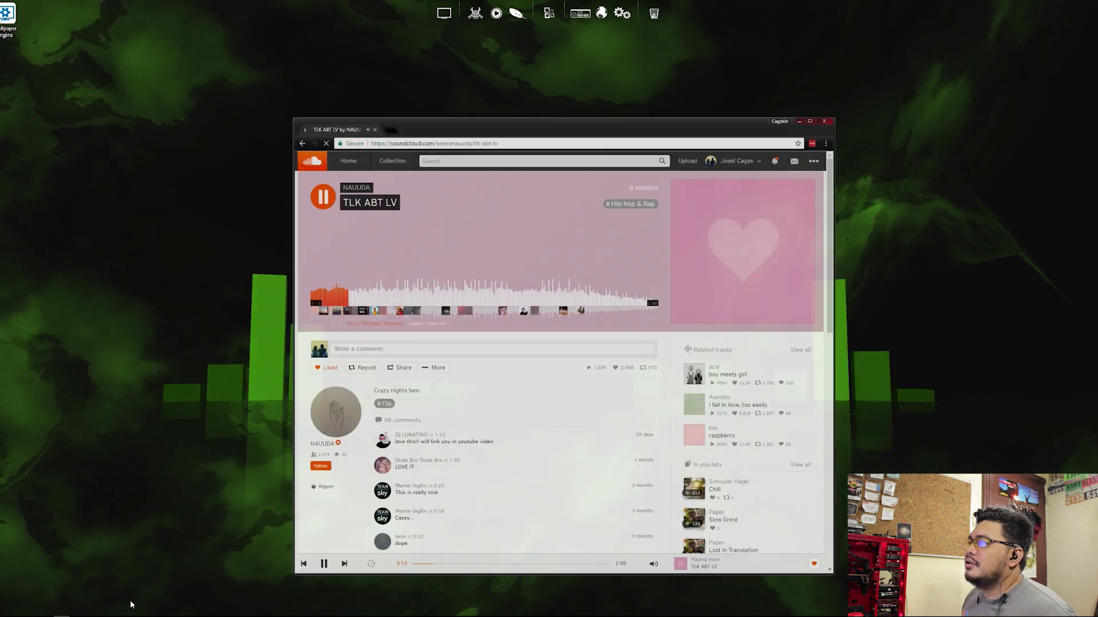
{"action": "key", "text": "alt+Tab"}
{"action": "left_click", "coordinate": [824, 105]}
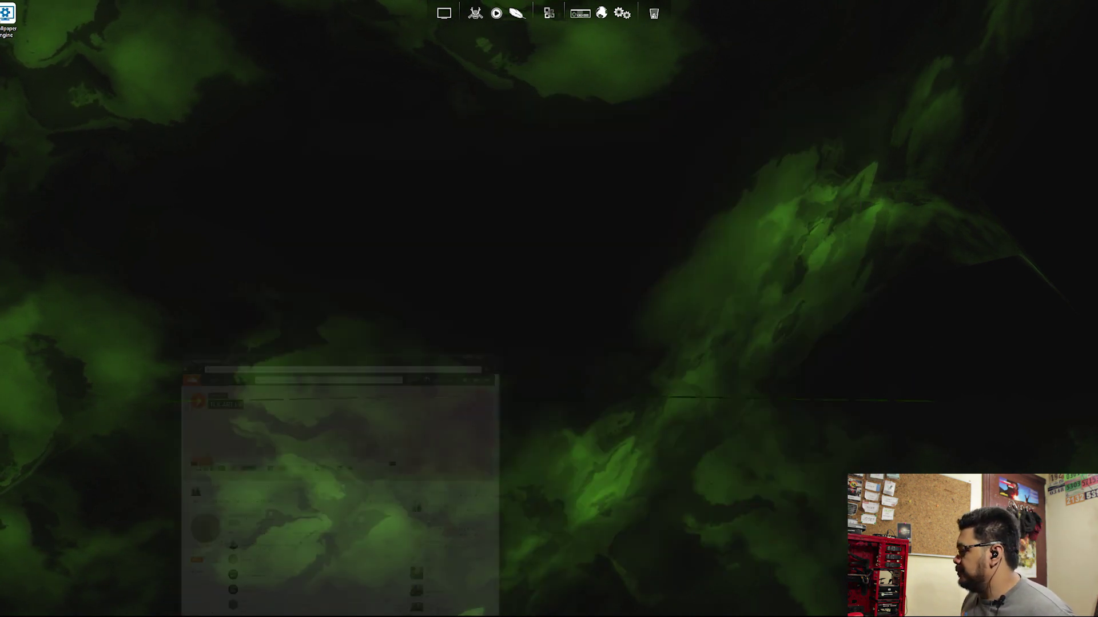
{"action": "key", "text": "alt+Tab"}
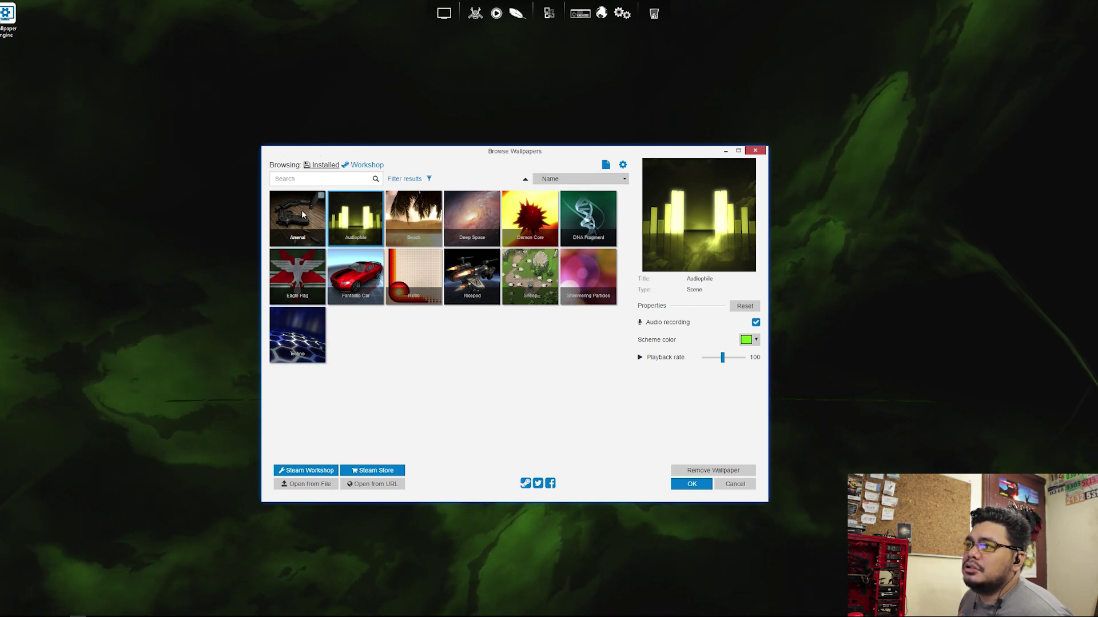
- Search the Wallpaper Engine Workshop for 'zombie invasion'
{"action": "left_click", "coordinate": [368, 166]}
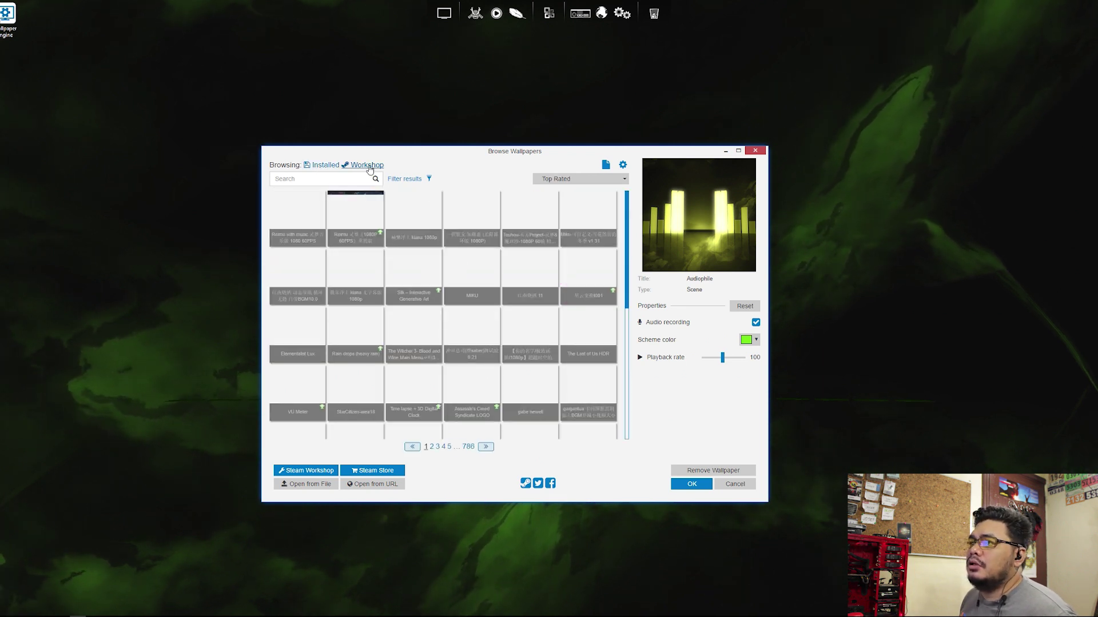
{"action": "left_click", "coordinate": [329, 180]}
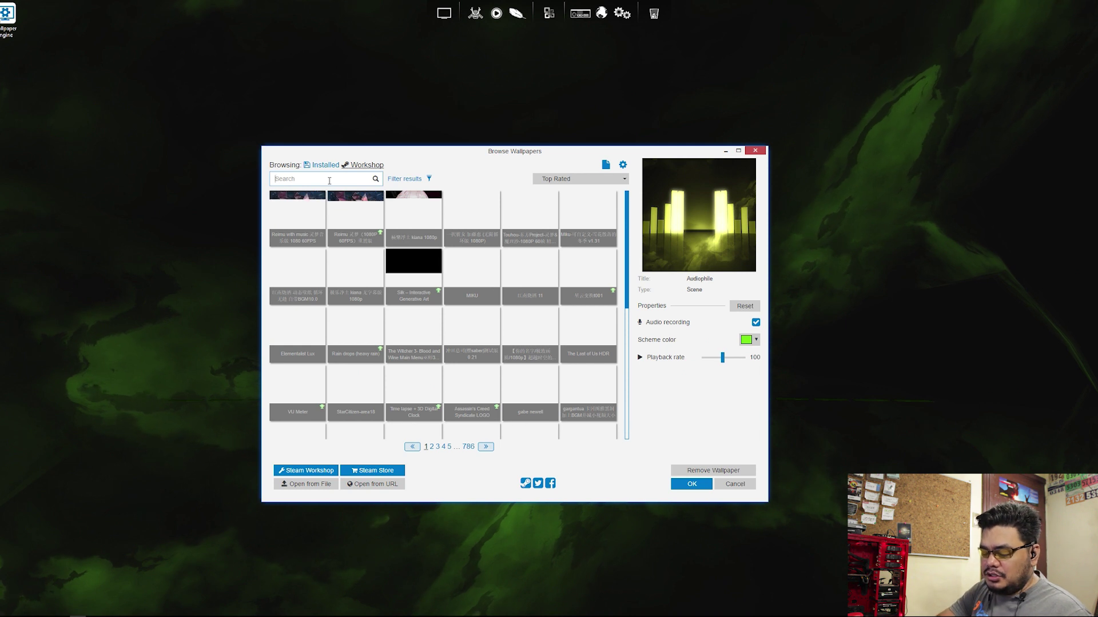
{"action": "type", "text": "zombie invasion"}
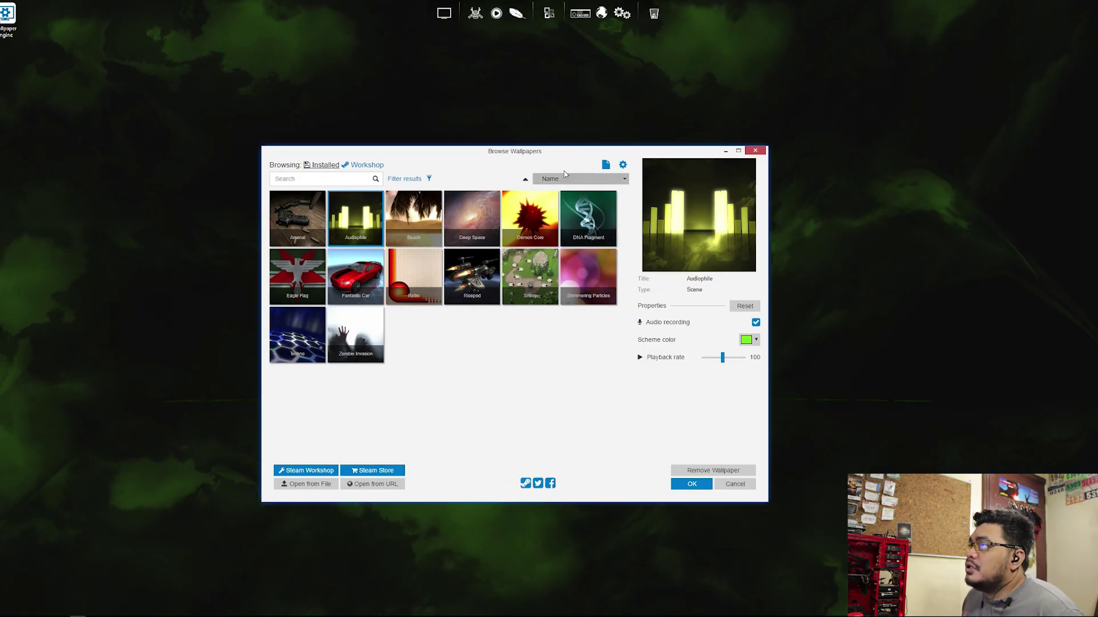
- Apply Zombie Invasion from the Installed grid in place of Audiophile, then confirm with OK
{"action": "left_click_drag", "start_coordinate": [555, 156], "coordinate": [559, 152]}
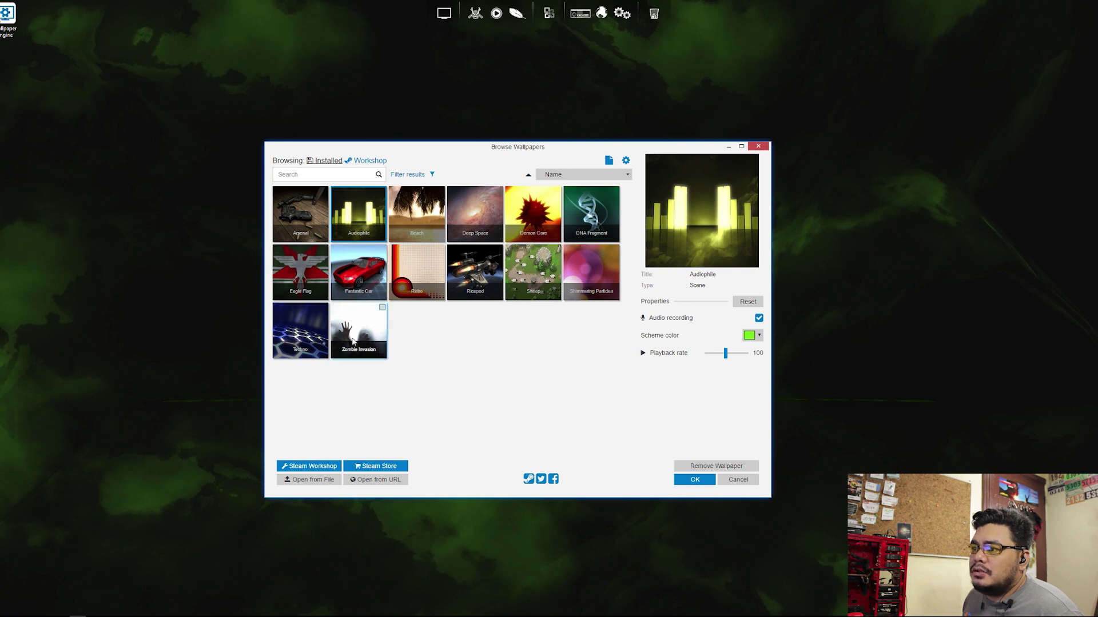
{"action": "left_click", "coordinate": [366, 324]}
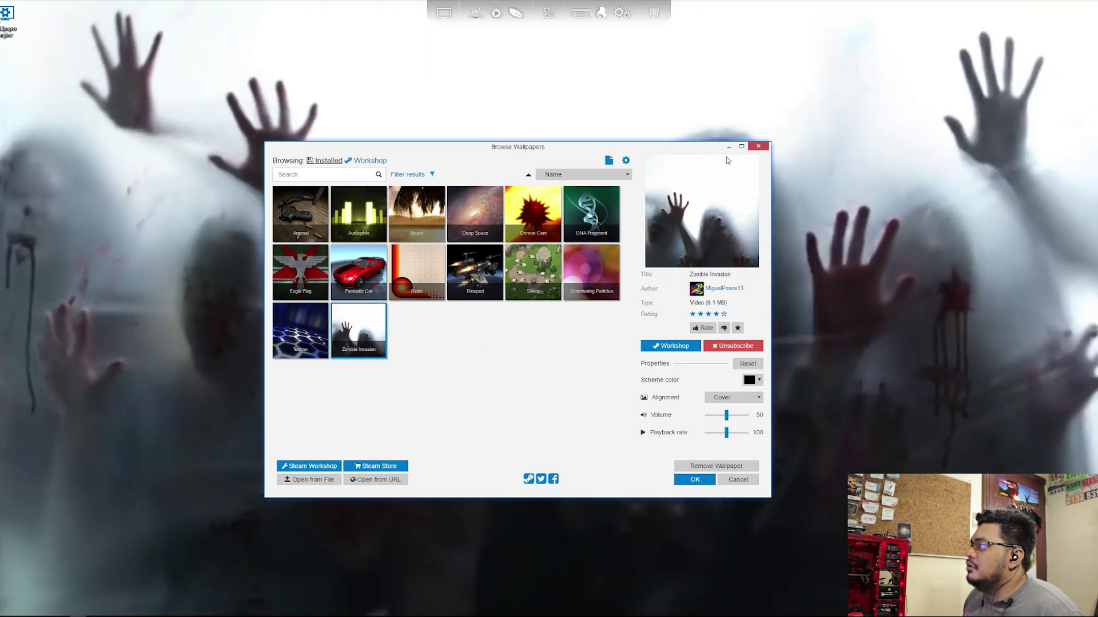
{"action": "left_click", "coordinate": [758, 145]}
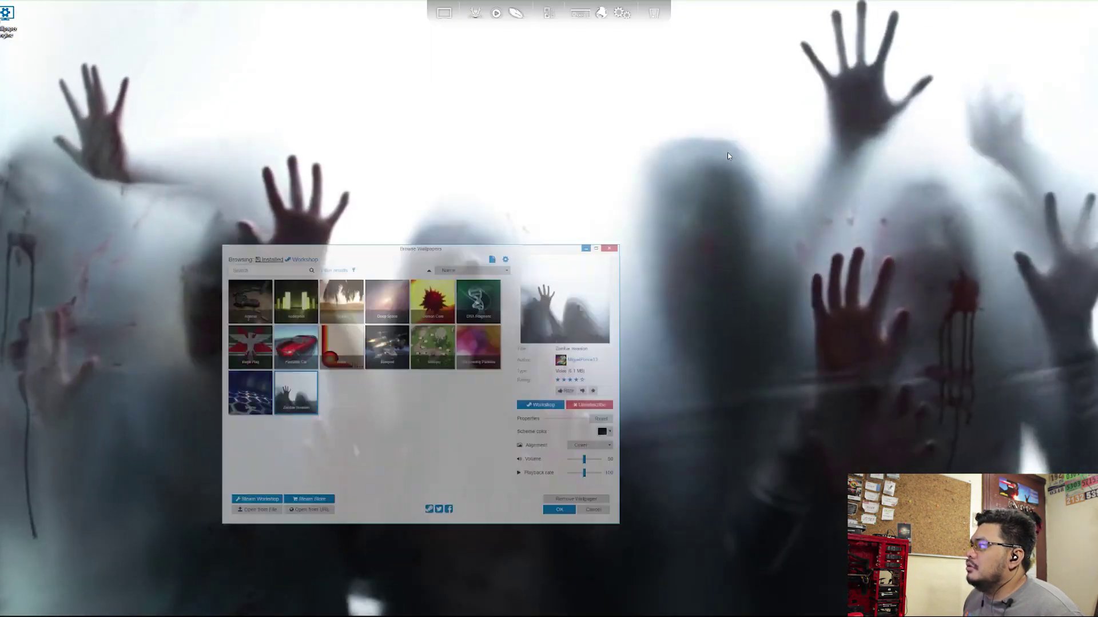